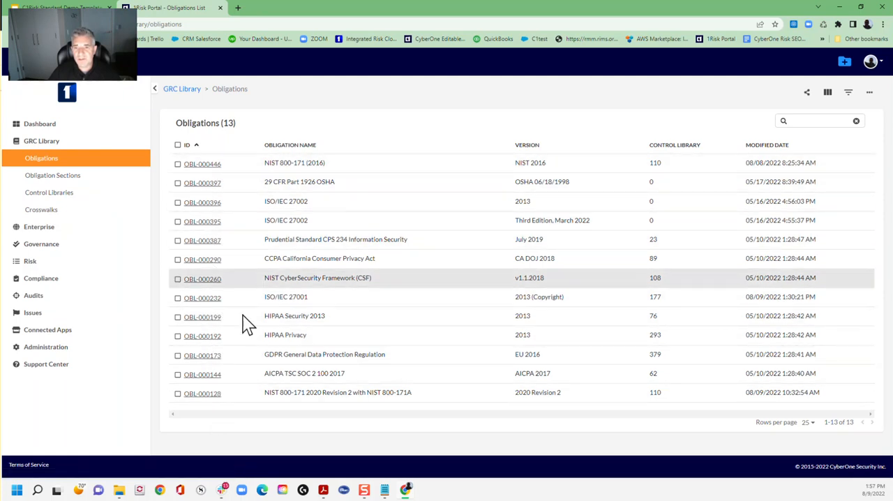
# - View the catalogue of obligations available to add to the library, and close it without adding any
pyautogui.click(869, 92)
pyautogui.click(833, 126)
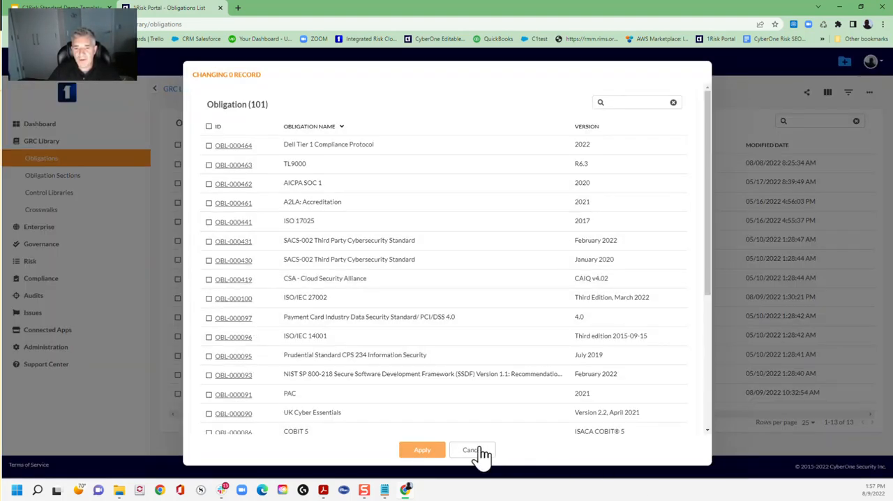
pyautogui.click(471, 450)
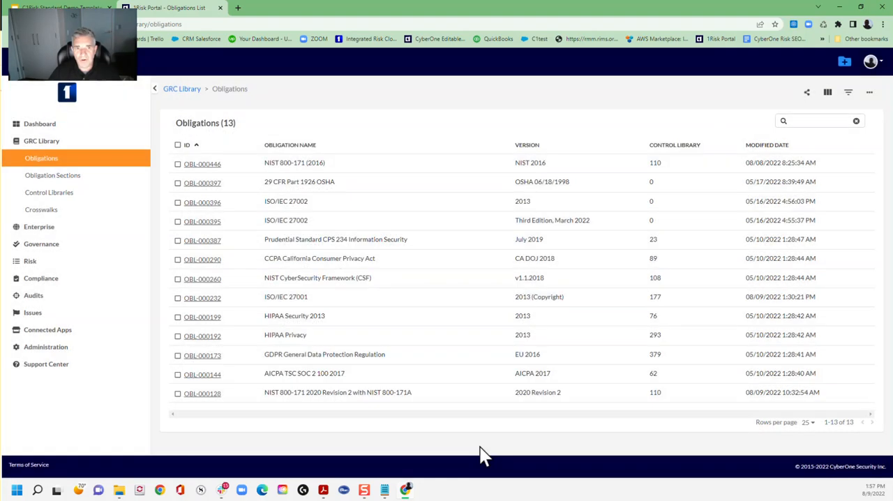
# - Open the ISO/IEC 27001 obligation and examine its summary charts
pyautogui.click(208, 301)
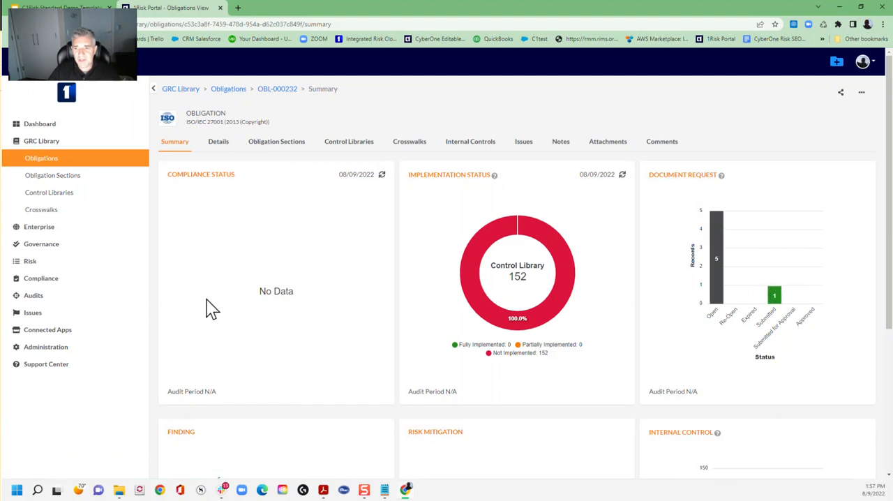
pyautogui.scroll(-2, 458, 299)
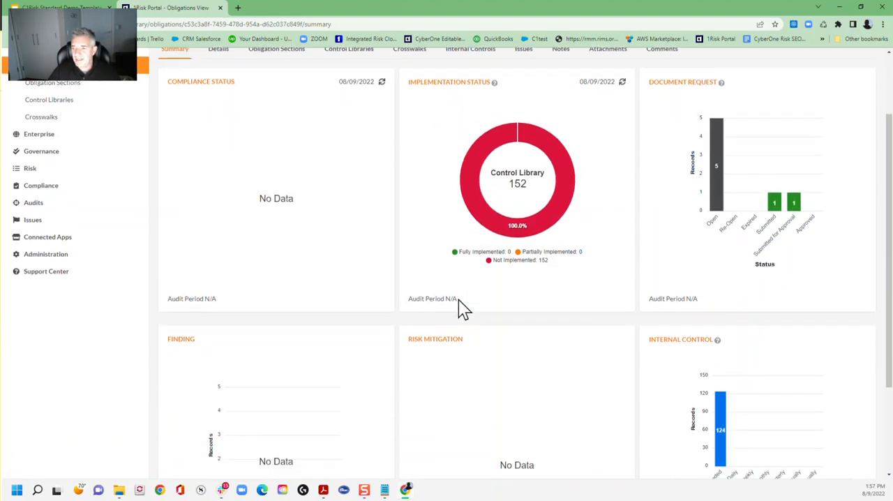
pyautogui.scroll(2, 576, 434)
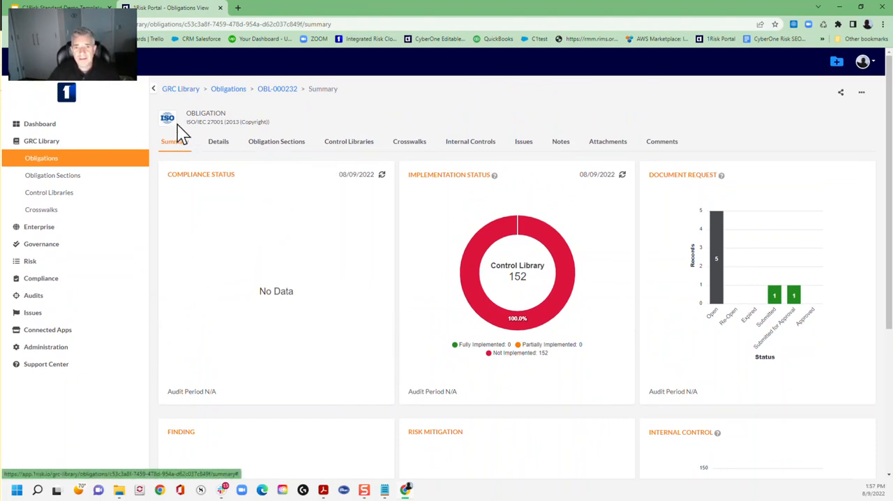
# - Edit the ISO/IEC 27001 obligation's details to set the audit period from 01/01/2022 to 08/31/2022, and save
pyautogui.click(219, 143)
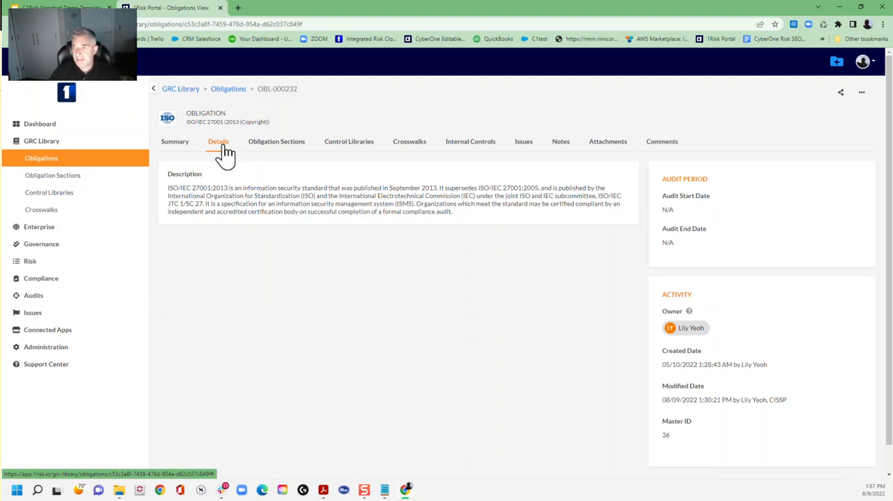
pyautogui.click(864, 93)
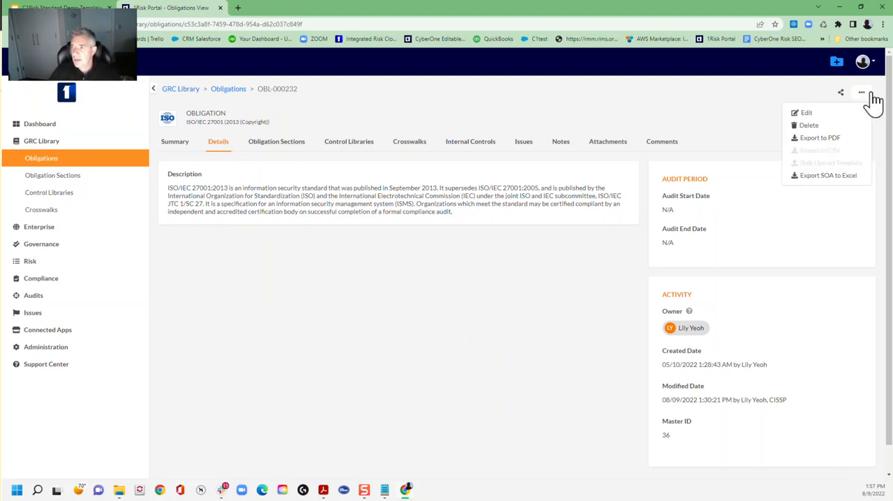
pyautogui.click(805, 113)
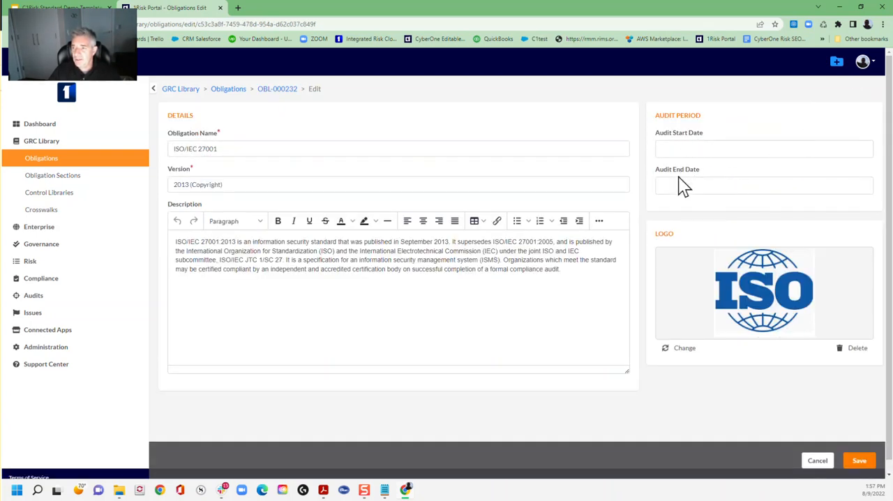
pyautogui.click(680, 148)
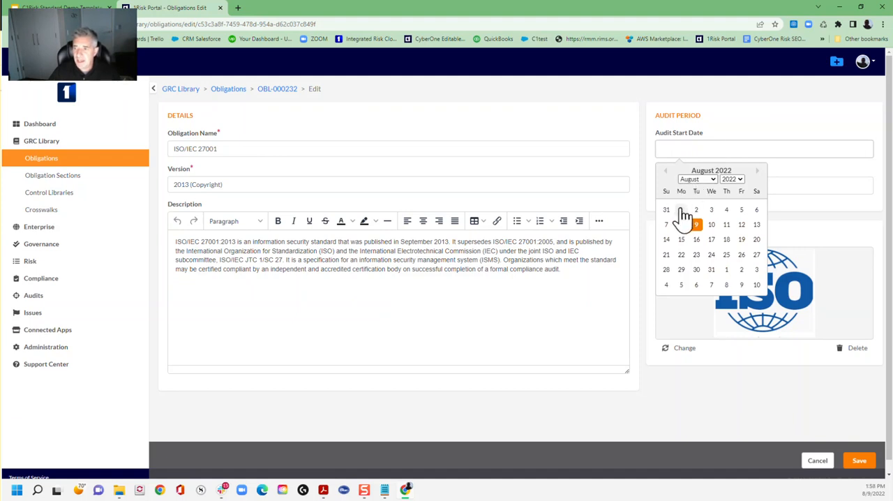
pyautogui.click(694, 181)
pyautogui.click(694, 192)
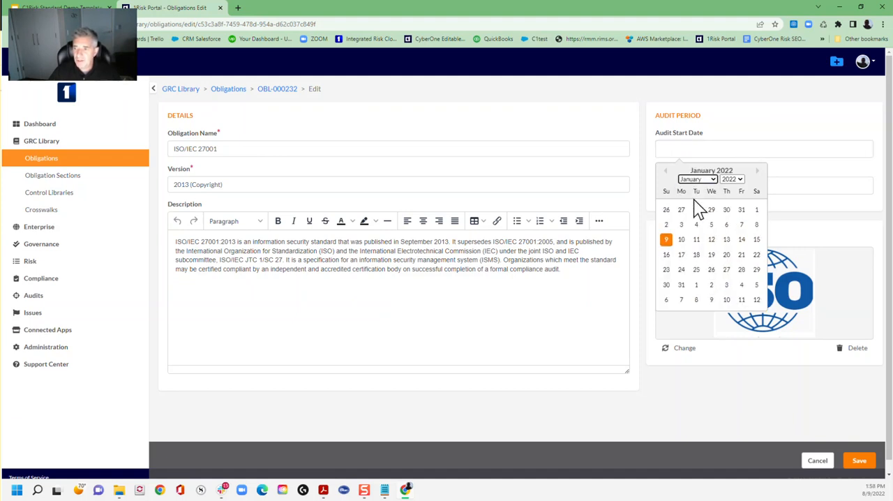
pyautogui.click(756, 209)
pyautogui.click(681, 186)
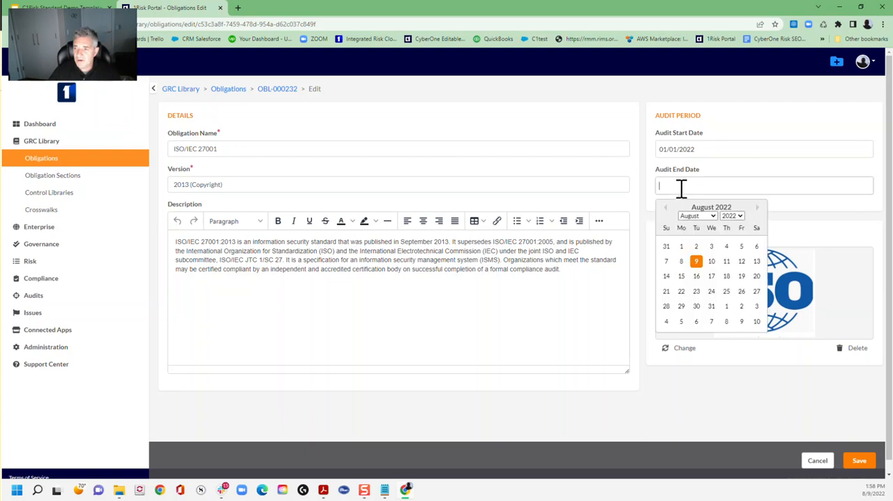
pyautogui.click(716, 310)
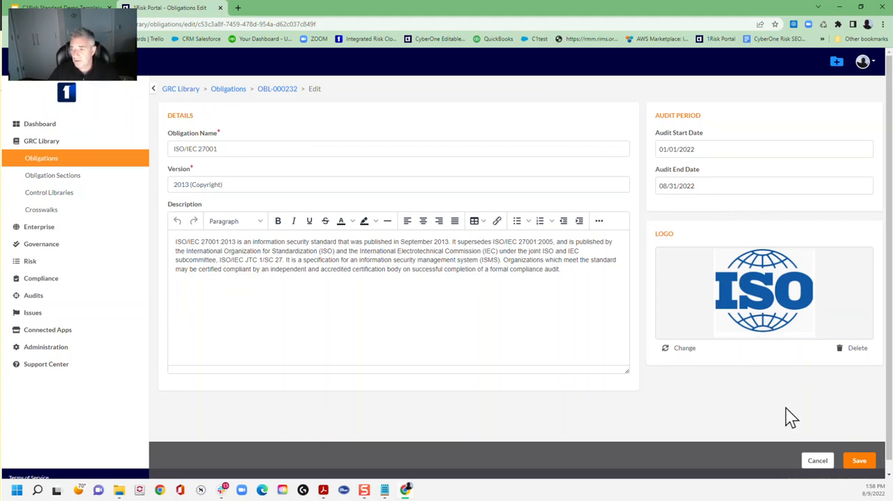
pyautogui.click(860, 462)
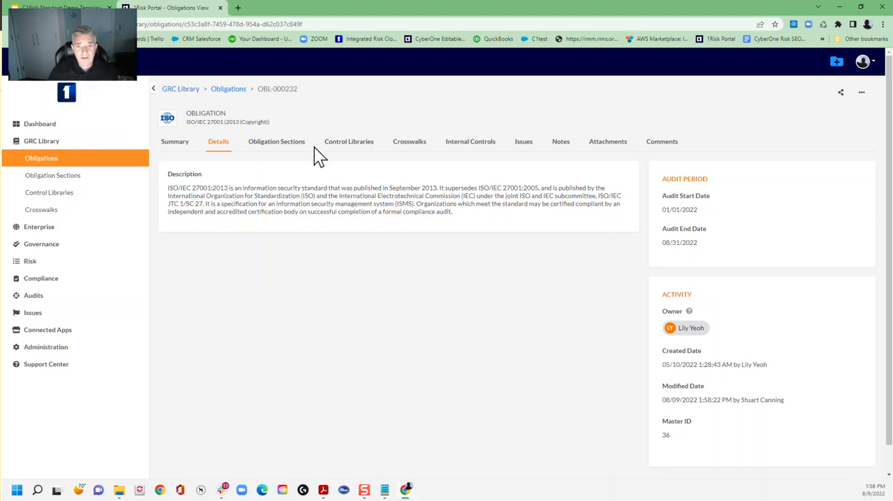
# - Bulk-change the SOA of all controls on the first page of the obligation's control libraries: applicability Yes, with pasted lorem ipsum text as the statement
pyautogui.click(341, 152)
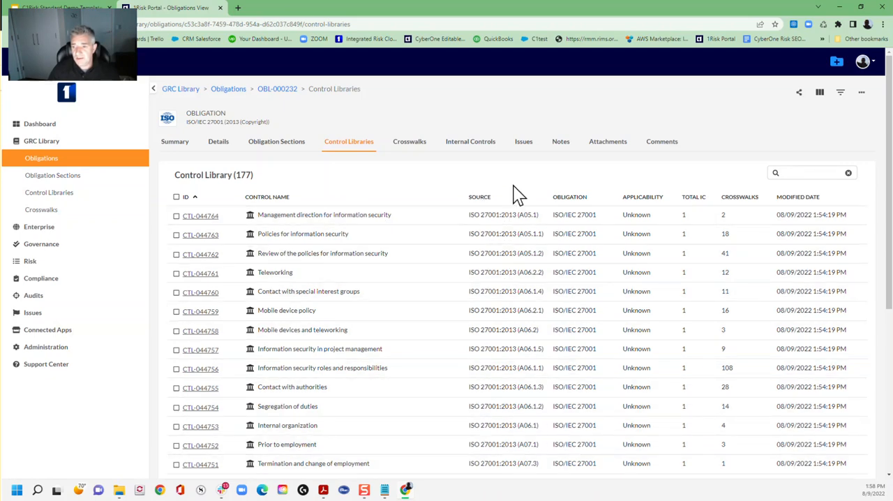
pyautogui.scroll(-1, 499, 199)
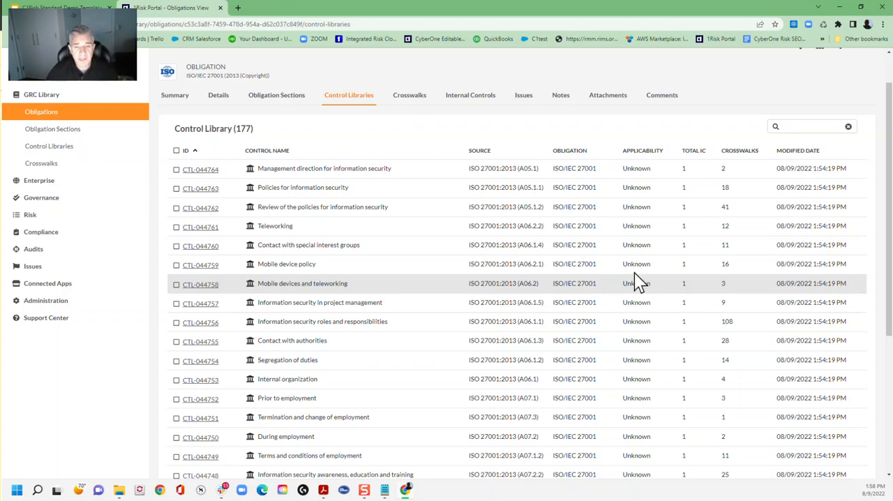
pyautogui.click(176, 151)
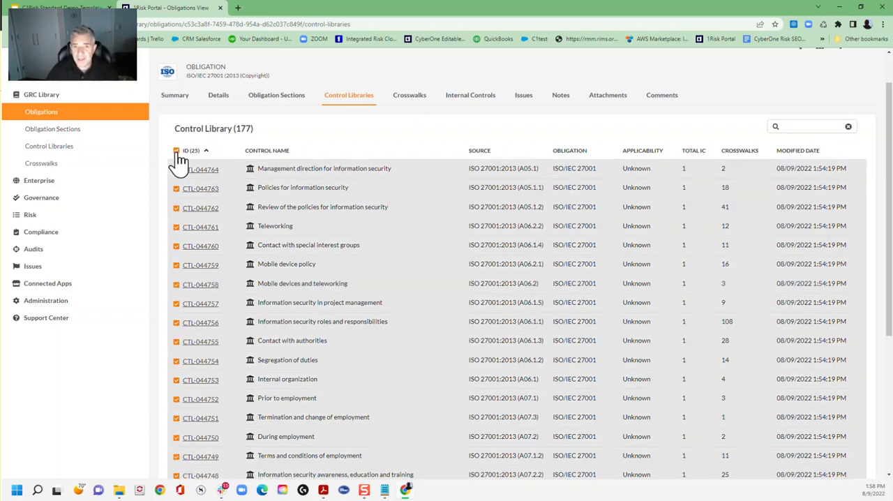
pyautogui.click(176, 151)
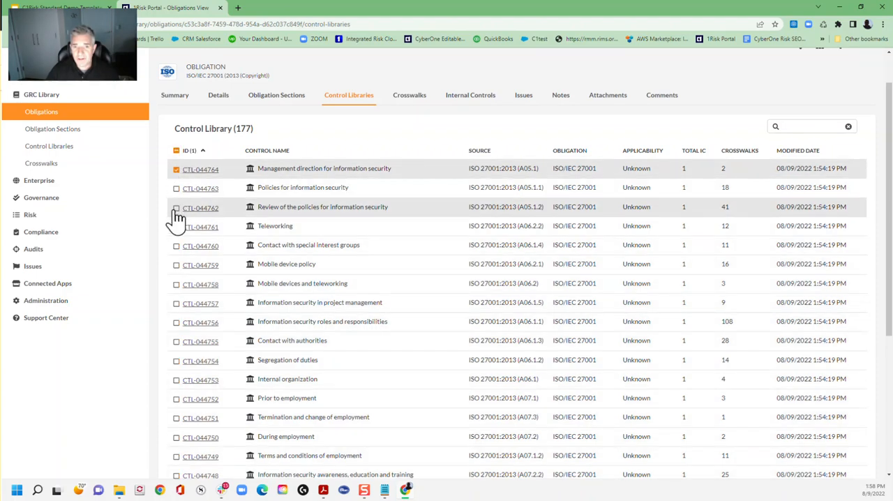
pyautogui.click(176, 151)
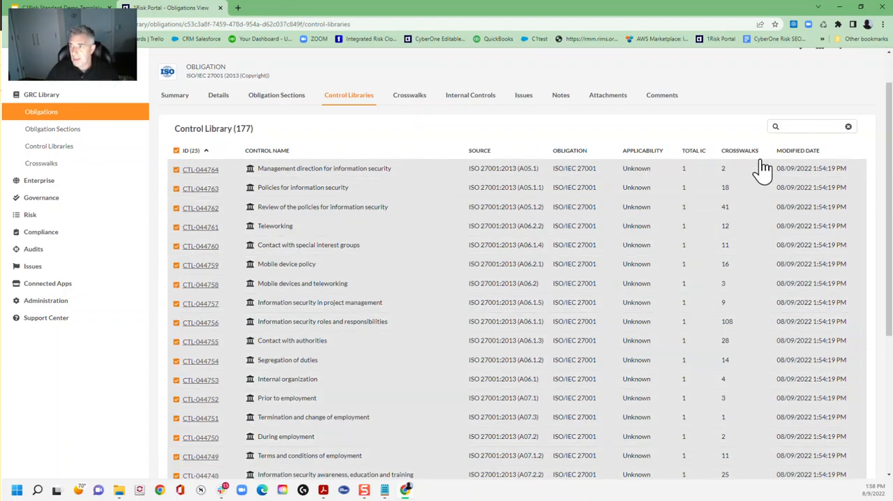
pyautogui.scroll(2, 758, 160)
pyautogui.click(861, 92)
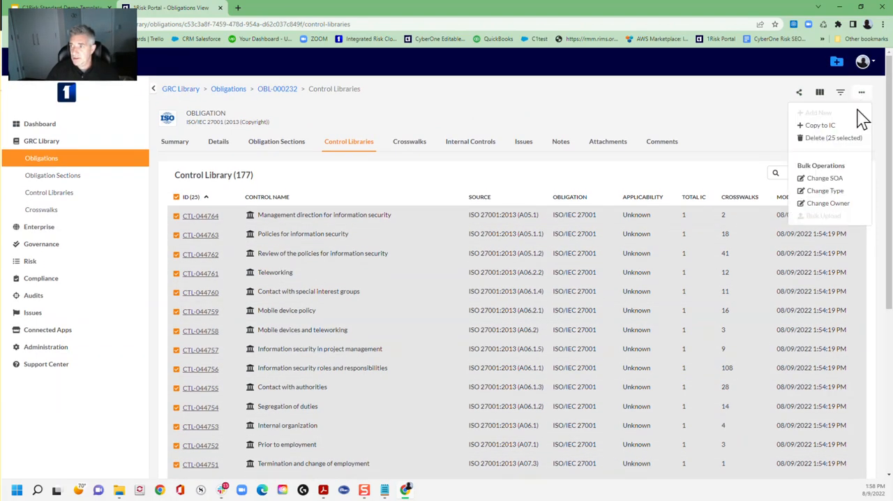
pyautogui.click(817, 178)
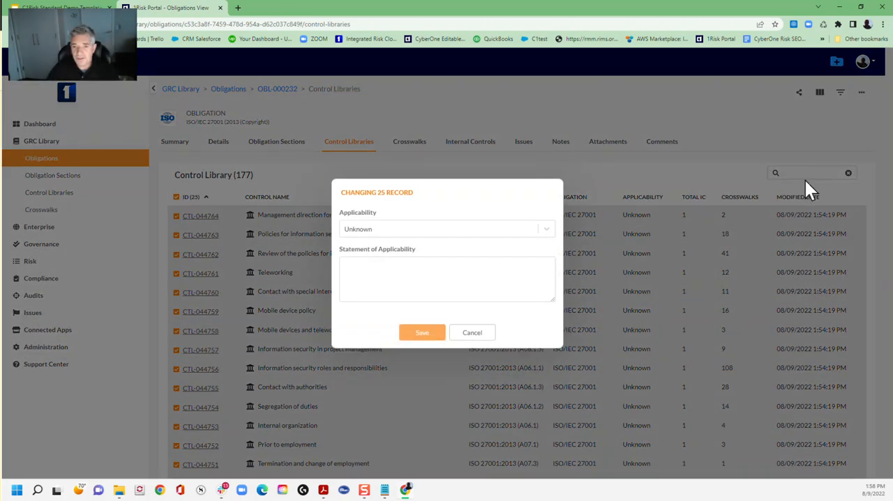
pyautogui.click(401, 228)
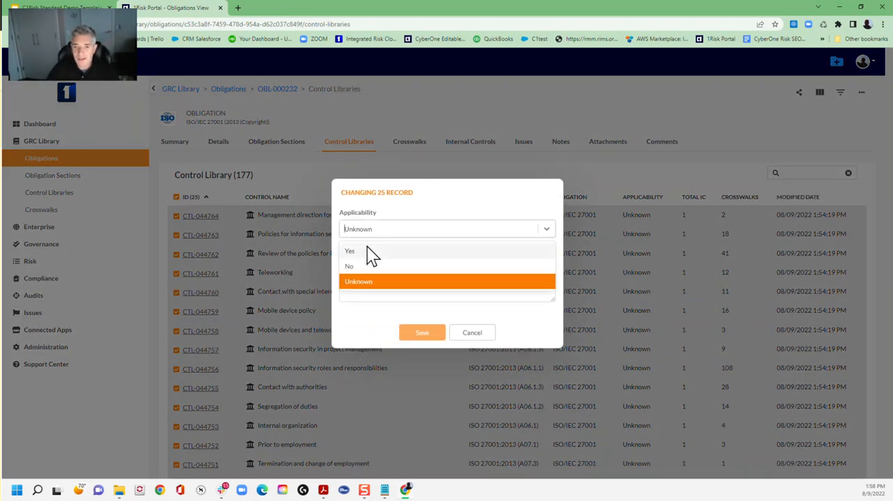
pyautogui.click(349, 251)
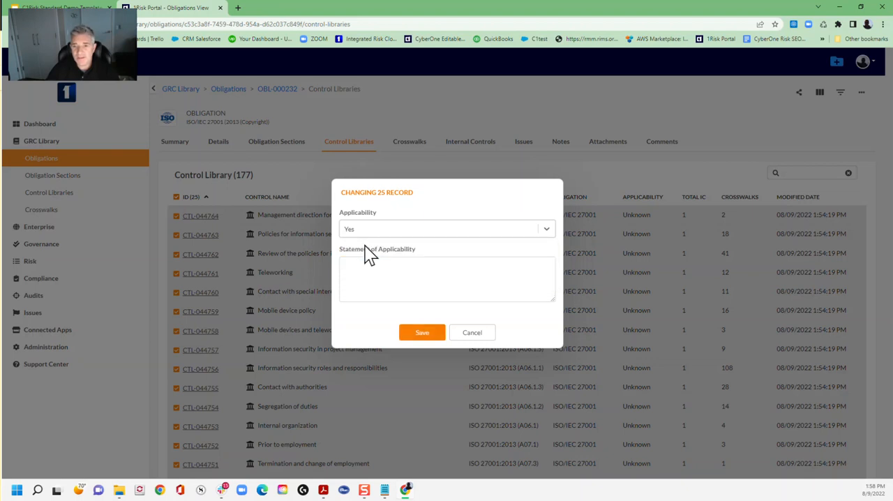
pyautogui.click(385, 262)
pyautogui.write('Lorem ipsum dolor sit amet, consectetur adipiscing elit, sed do eiusmod tempor incididunt ut labore et dolore magna aliqua. Tempor orci eu lobortis elementum nibh tellus molestie. Praesent elementum facilisis leo vel fringilla est. Nisi porta lorem mollis')
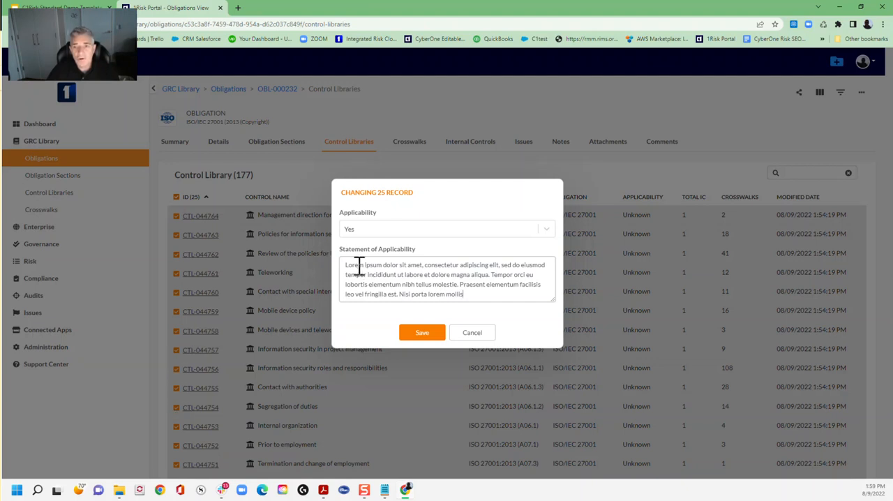
pyautogui.click(423, 331)
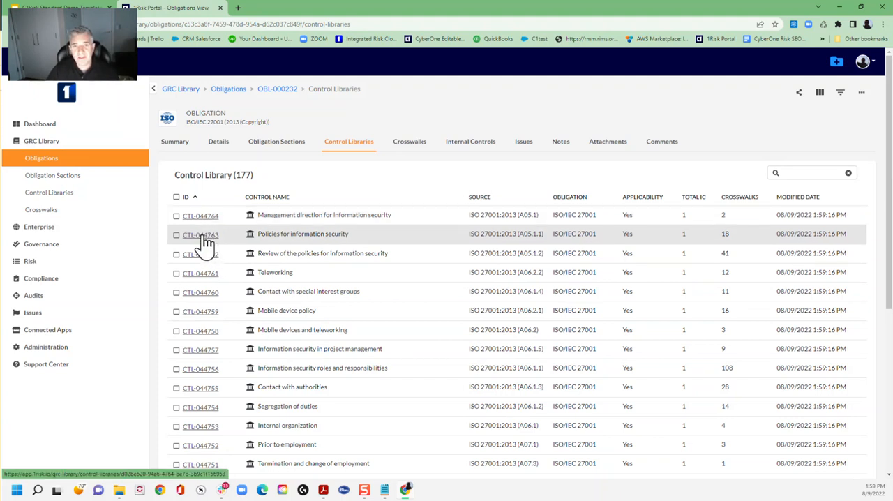
# - View the applicability details of the Policies for information security control in a separate browser tab, and return to the obligation's control list
pyautogui.click(273, 10)
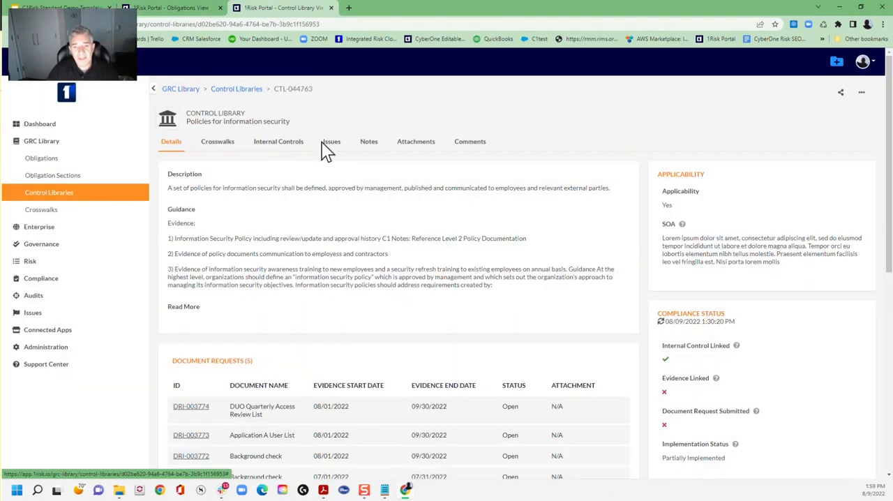
pyautogui.click(167, 8)
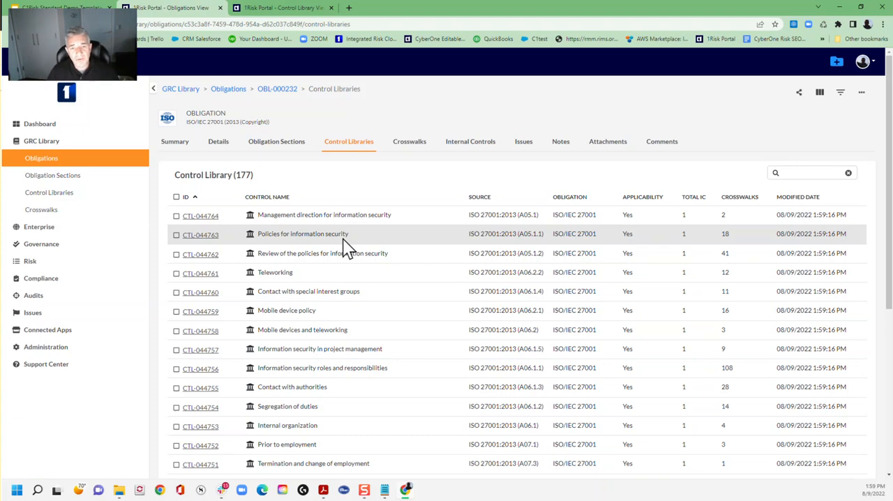
# - Select all listed controls to view their Copy to IC option, and open the Internal Controls list in a separate browser tab
pyautogui.click(176, 197)
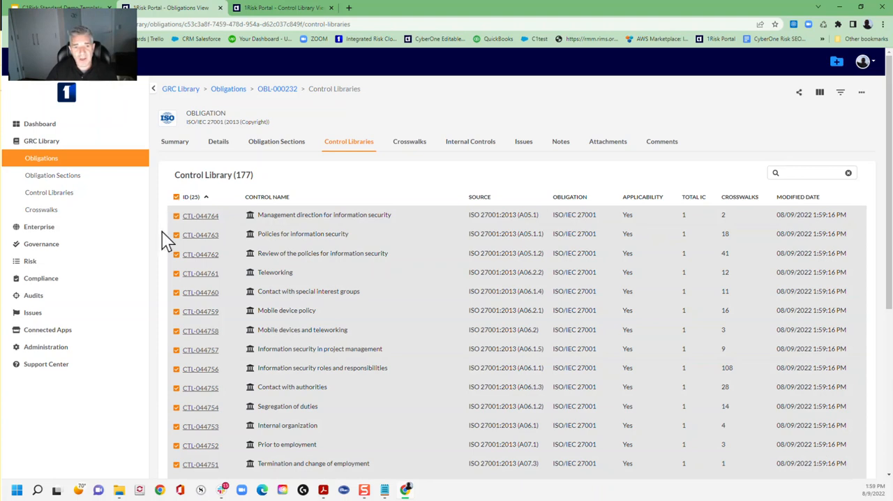
pyautogui.click(48, 279)
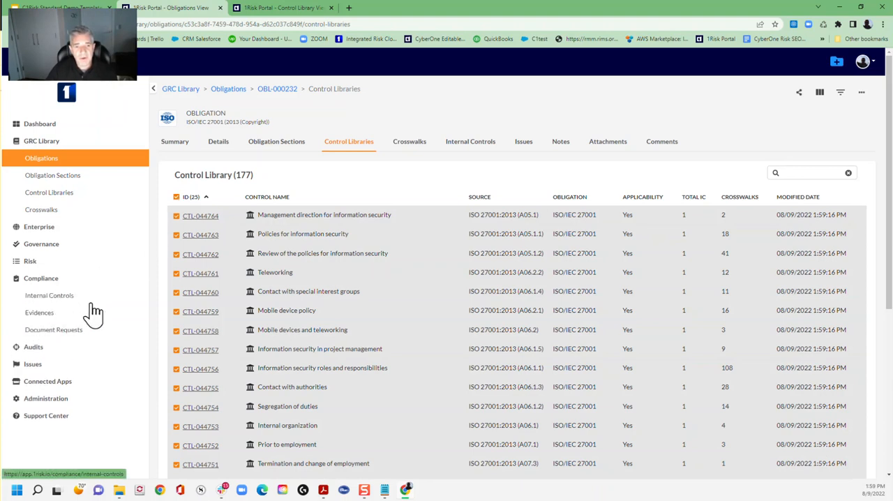
pyautogui.middleClick(47, 296)
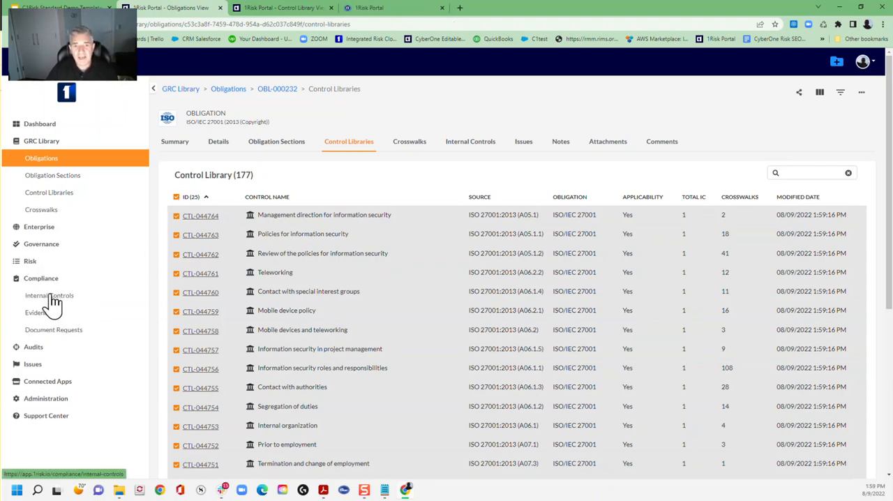
pyautogui.click(860, 97)
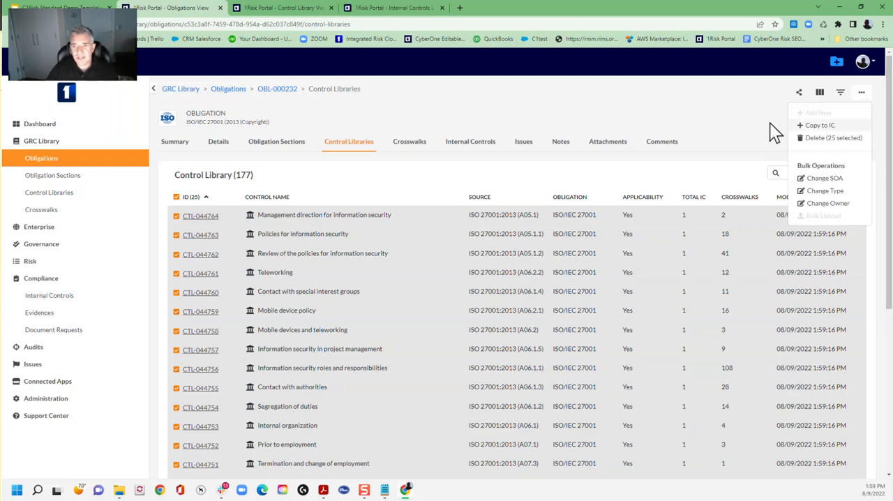
pyautogui.click(692, 116)
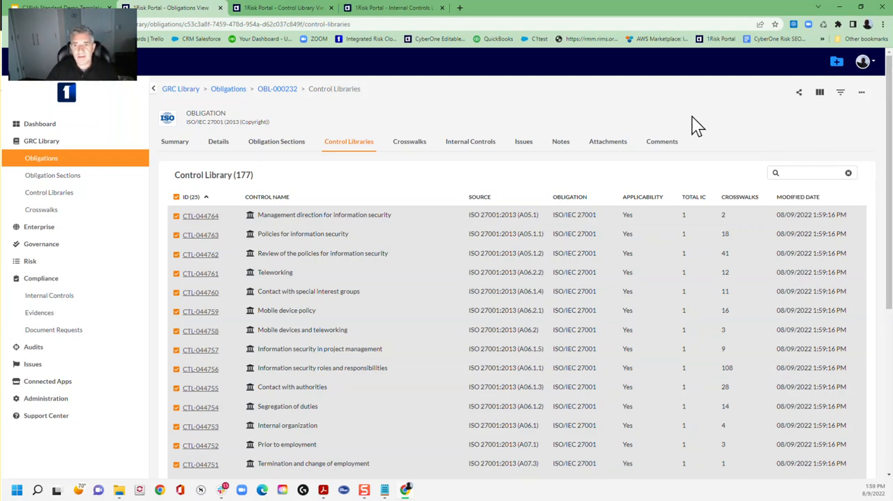
# - Filter the internal controls list by the obligation OBL-000232 - ISO/IEC 27001 and sort the filtered list by source
pyautogui.click(382, 9)
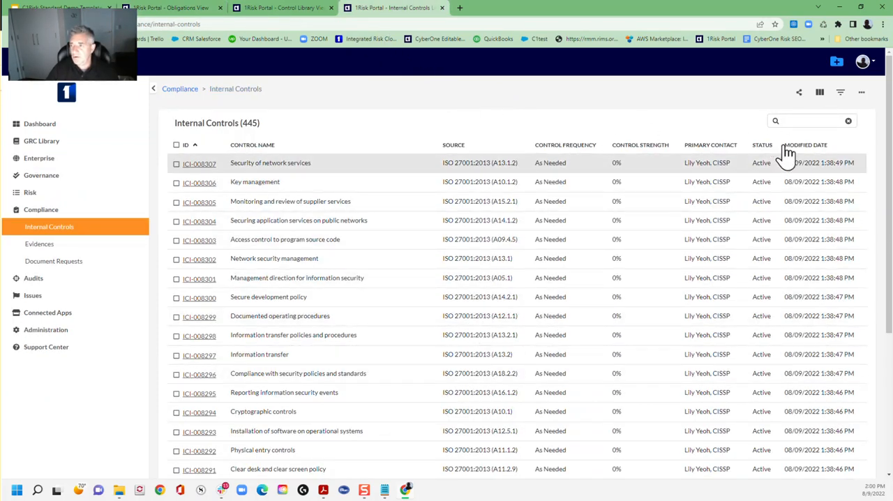
pyautogui.click(841, 95)
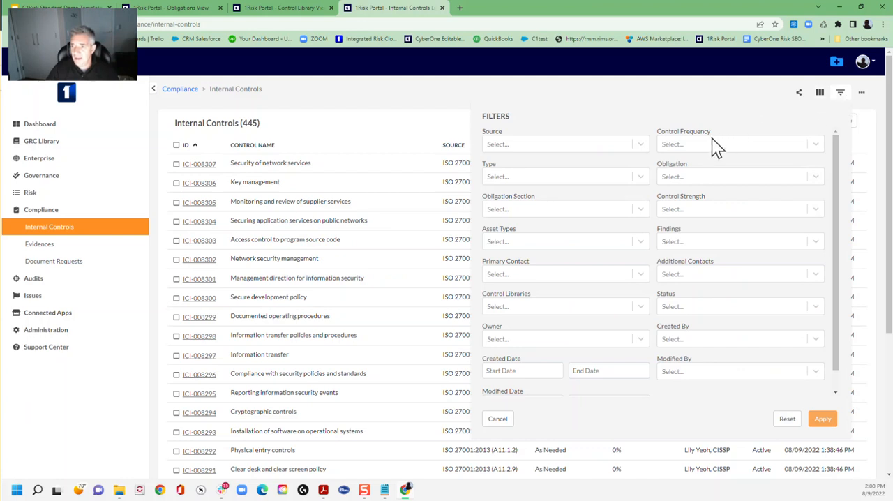
pyautogui.click(692, 177)
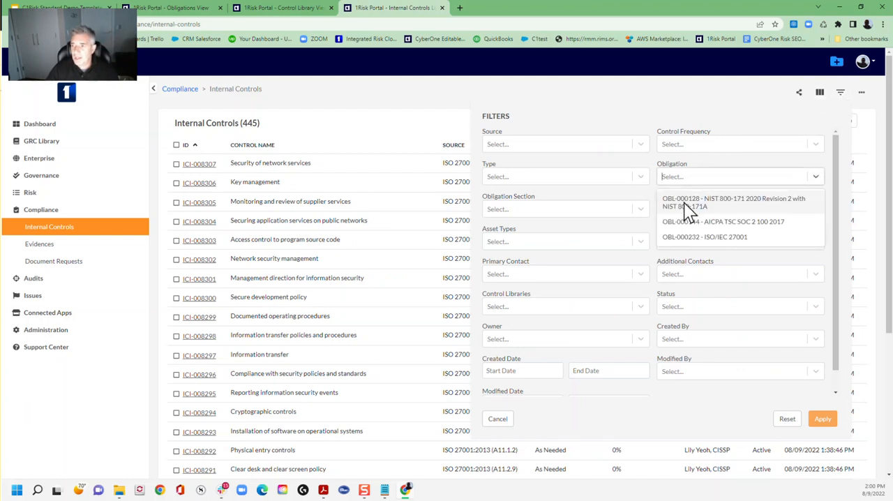
pyautogui.click(683, 236)
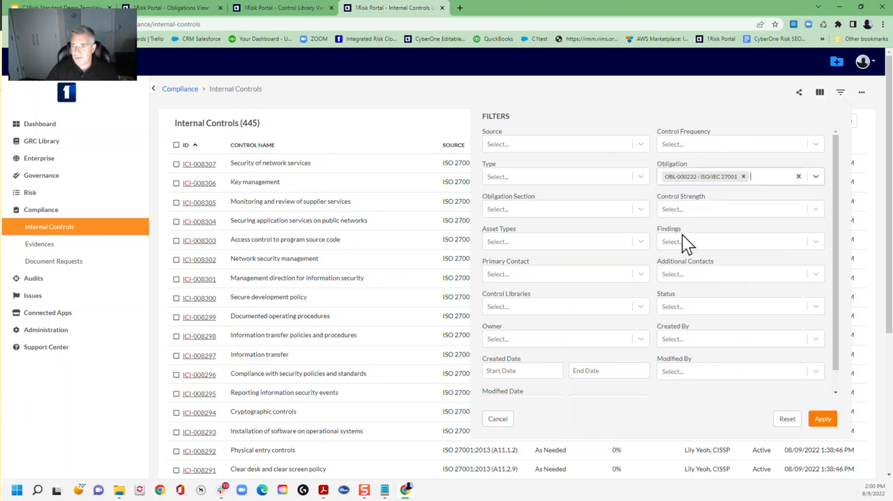
pyautogui.click(821, 417)
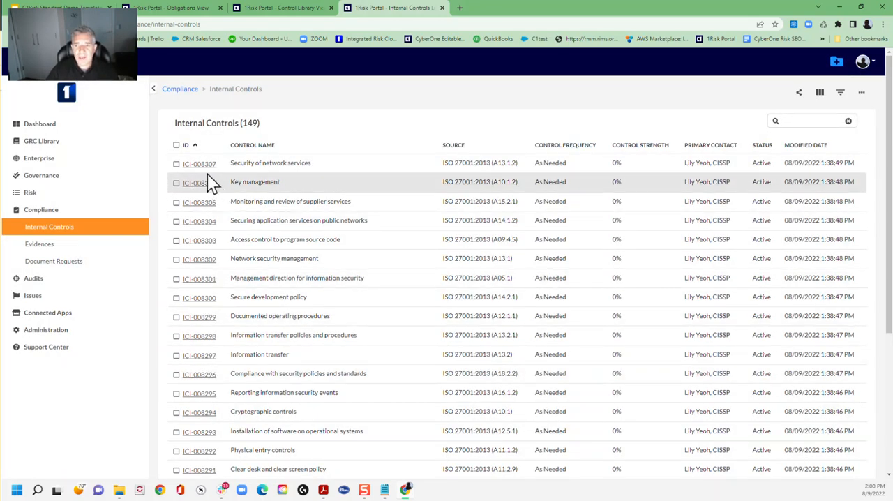
pyautogui.click(459, 150)
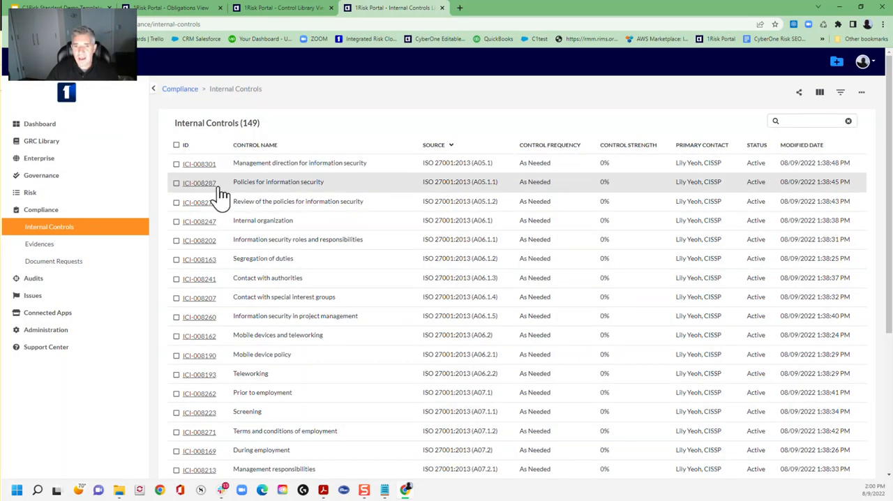
# - Open the Policies for information security internal control and view its linked control library and evidence records
pyautogui.click(199, 183)
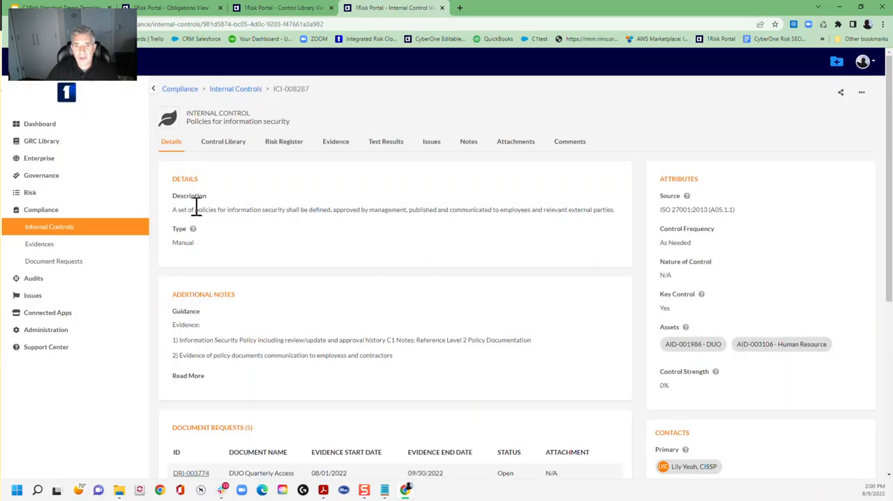
pyautogui.click(227, 143)
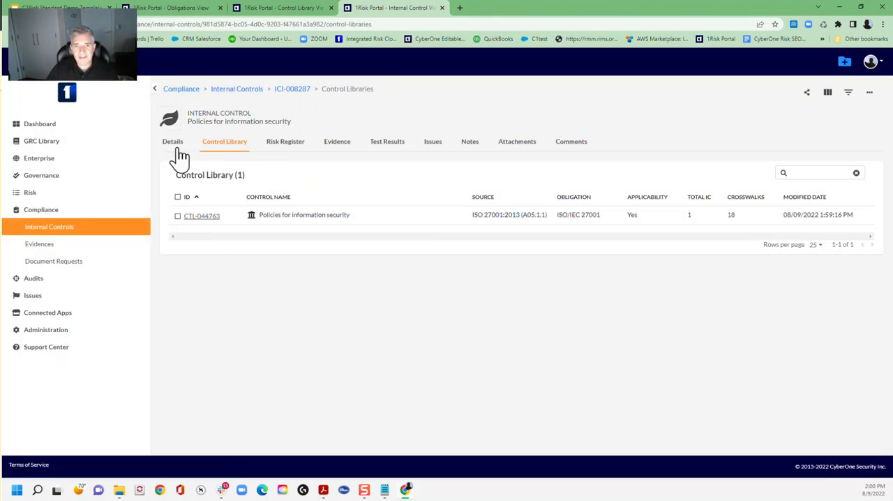
pyautogui.click(342, 147)
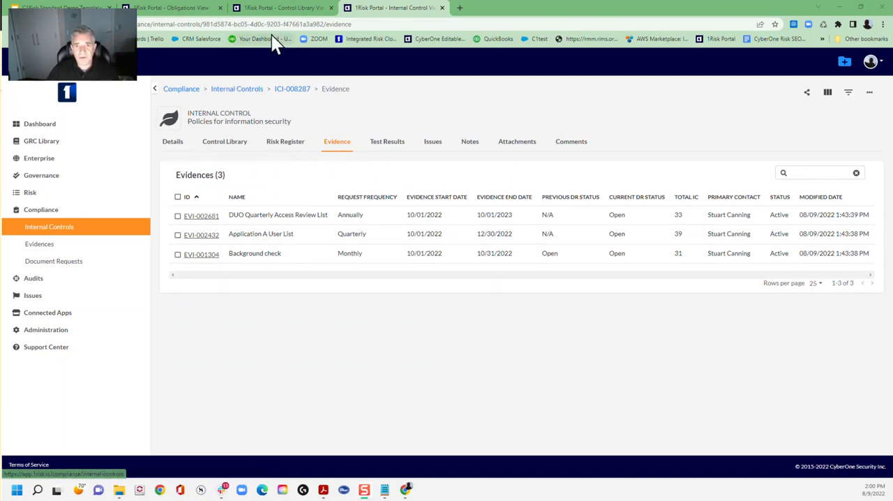
# - Check the audit period in the ISO/IEC 27001 obligation's details and refresh the compliance status on its summary
pyautogui.click(174, 10)
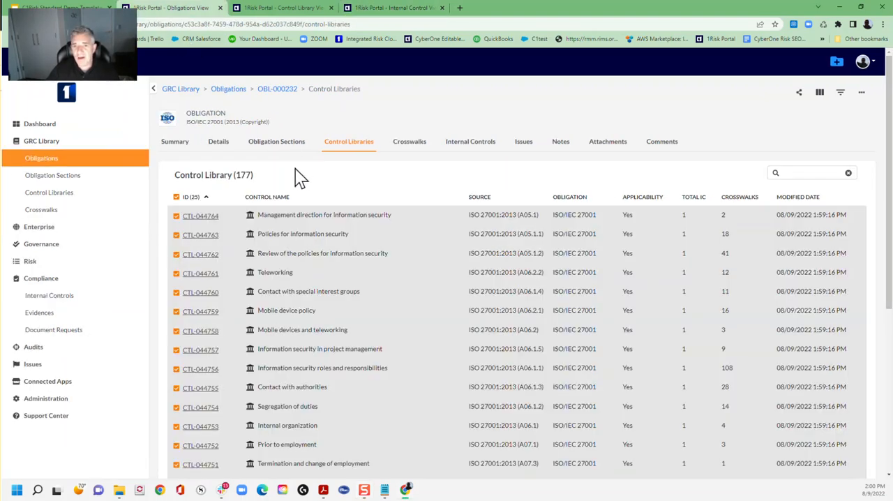
pyautogui.click(220, 148)
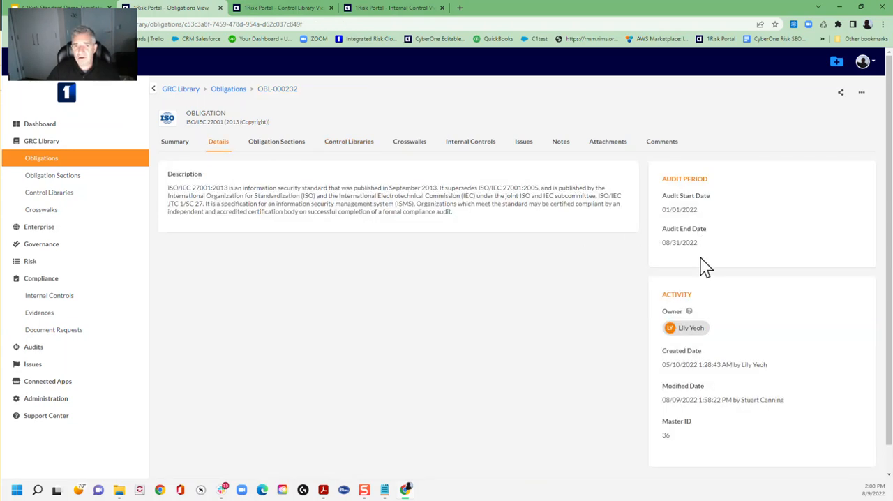
pyautogui.click(172, 146)
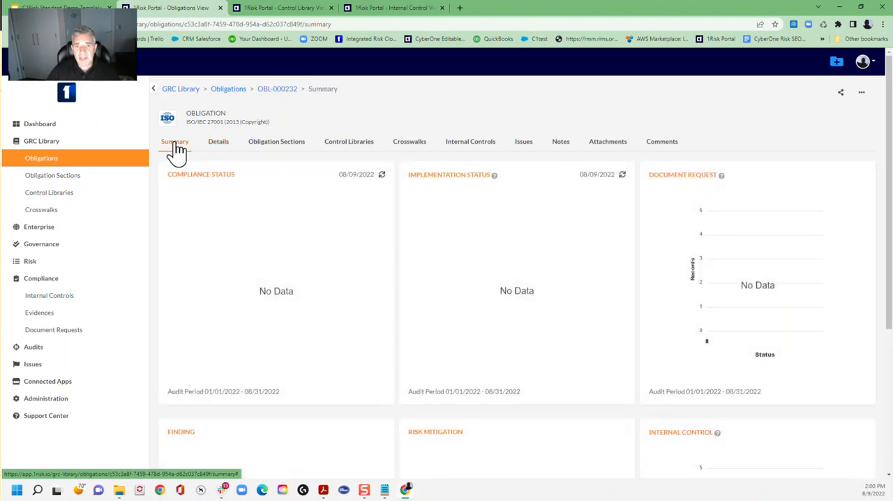
pyautogui.click(383, 175)
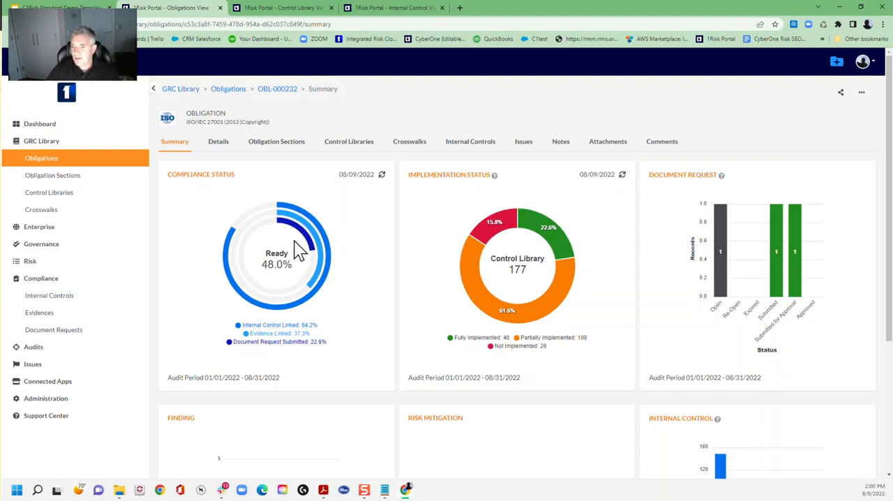
# - Examine the obligation's summary charts for compliance, implementation, document requests, findings, risk mitigation and internal control frequency
pyautogui.moveTo(491, 235)
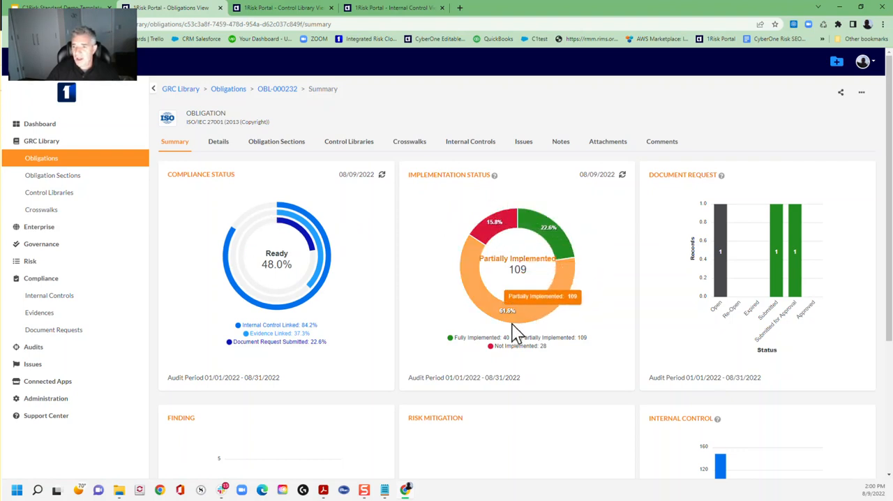
pyautogui.scroll(-1, 362, 322)
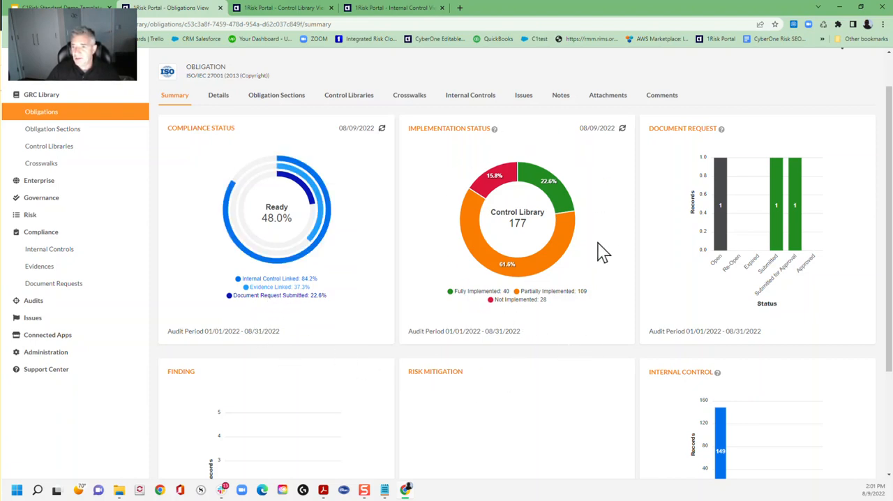
pyautogui.moveTo(491, 263)
pyautogui.scroll(-1, 792, 255)
pyautogui.scroll(-1, 793, 227)
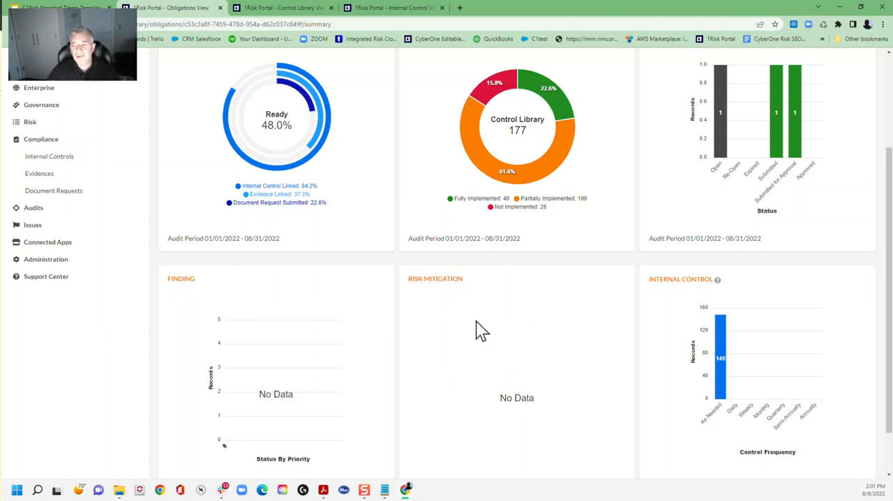
pyautogui.scroll(1, 478, 329)
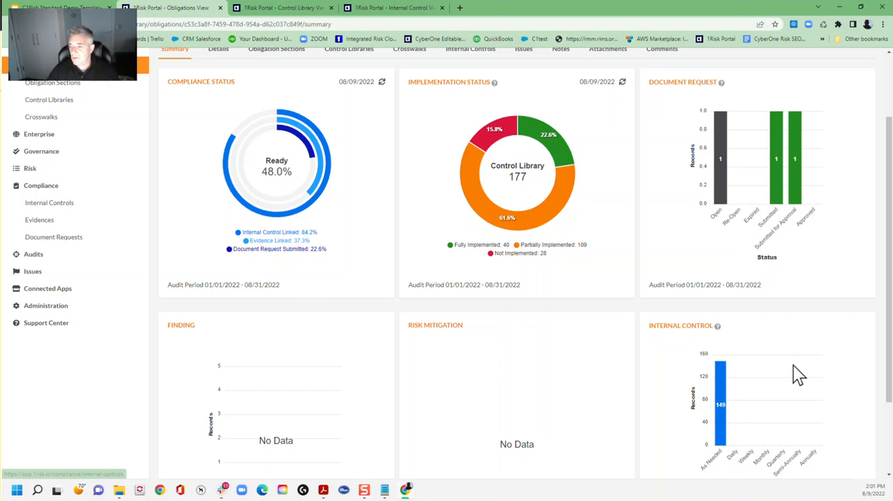
pyautogui.scroll(-1, 792, 365)
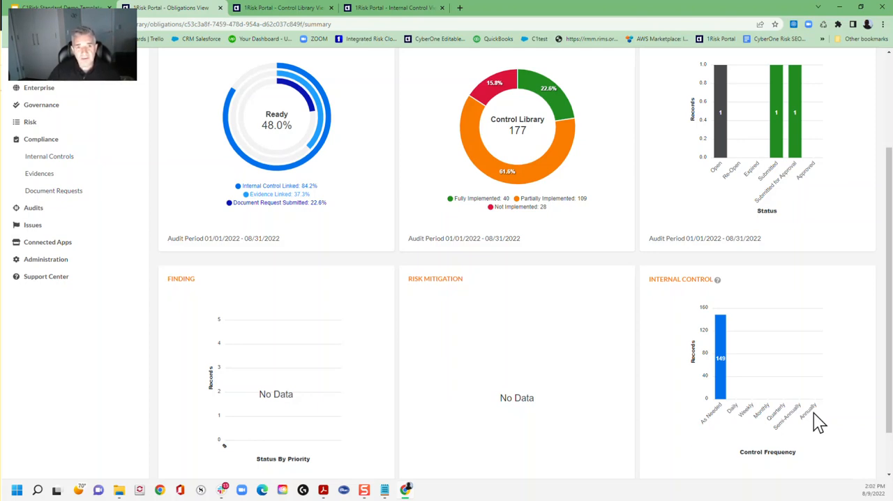
pyautogui.scroll(3, 813, 412)
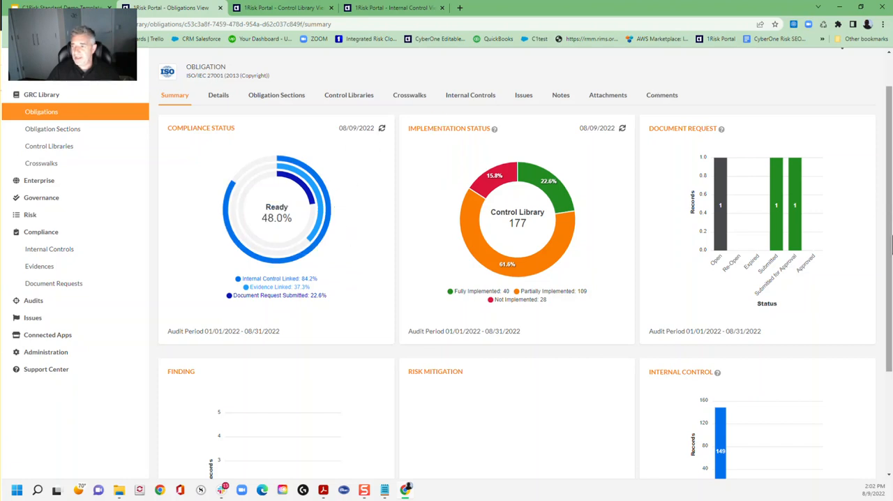
pyautogui.scroll(-1, 863, 210)
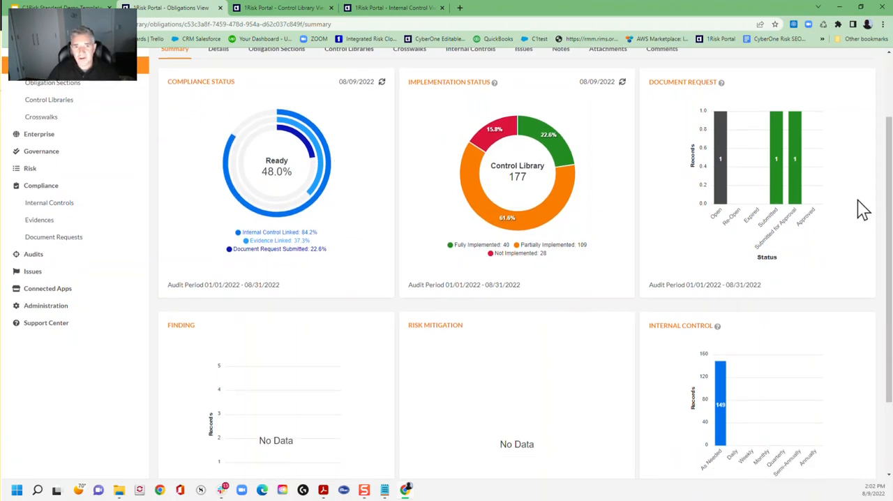